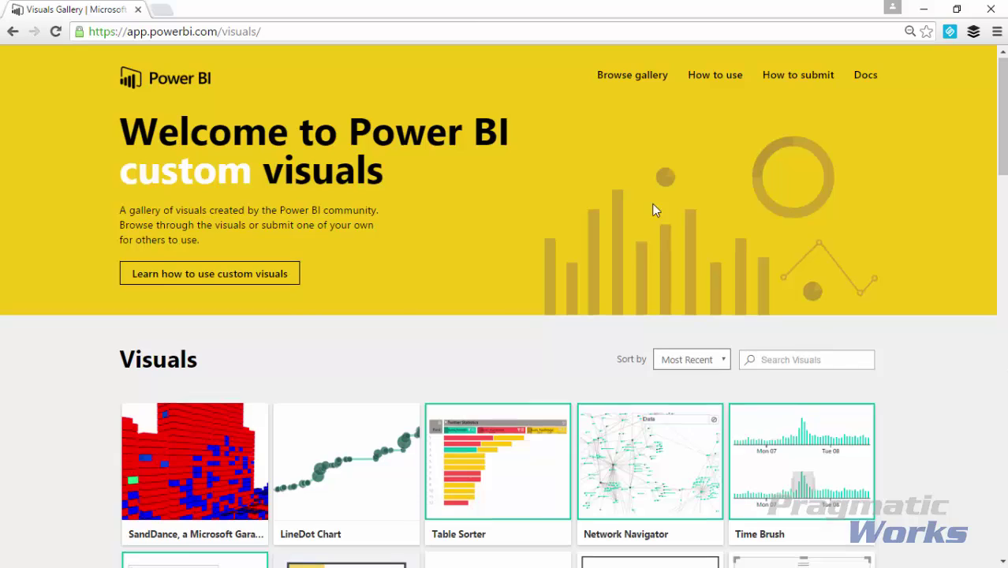
- Browse the Visuals Gallery to the Dot Plot tile, view its details, then return to Power BI Desktop
{"action": "scroll", "coordinate": [654, 210], "scroll_direction": "down", "scroll_amount": 6}
{"action": "scroll", "coordinate": [654, 210], "scroll_direction": "down", "scroll_amount": 13}
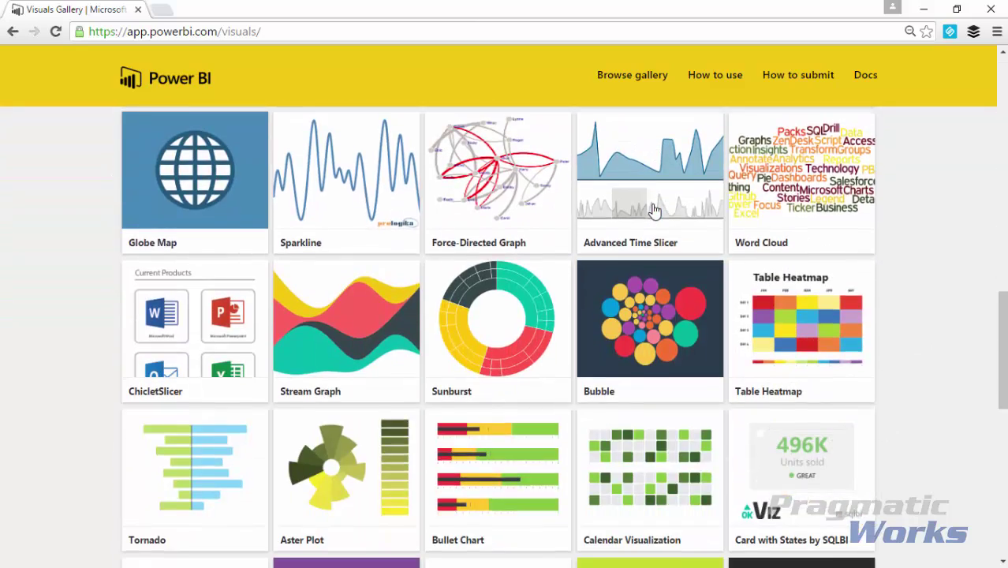
{"action": "scroll", "coordinate": [347, 207], "scroll_direction": "up", "scroll_amount": 1}
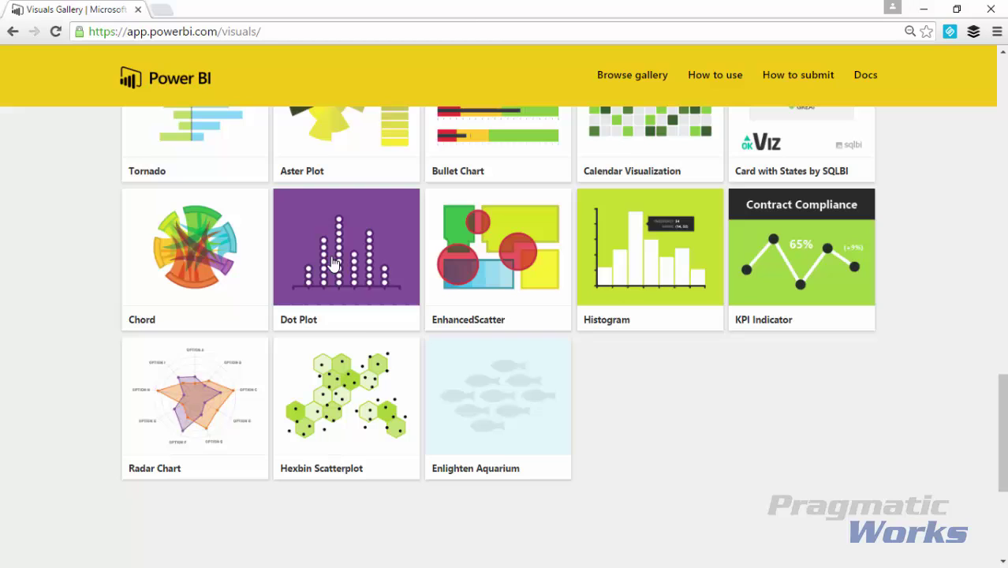
{"action": "left_click", "coordinate": [315, 253]}
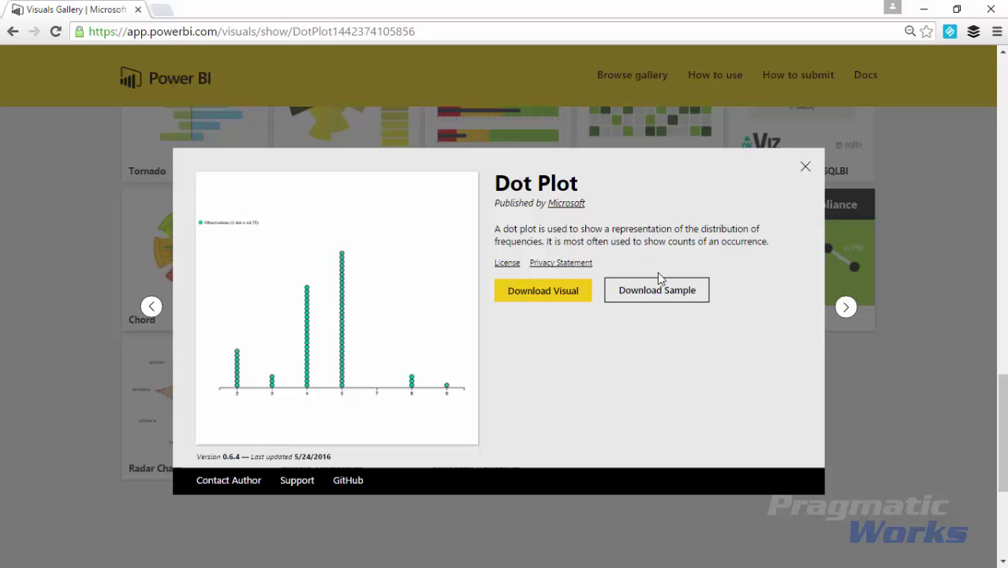
{"action": "key", "text": "alt+Tab"}
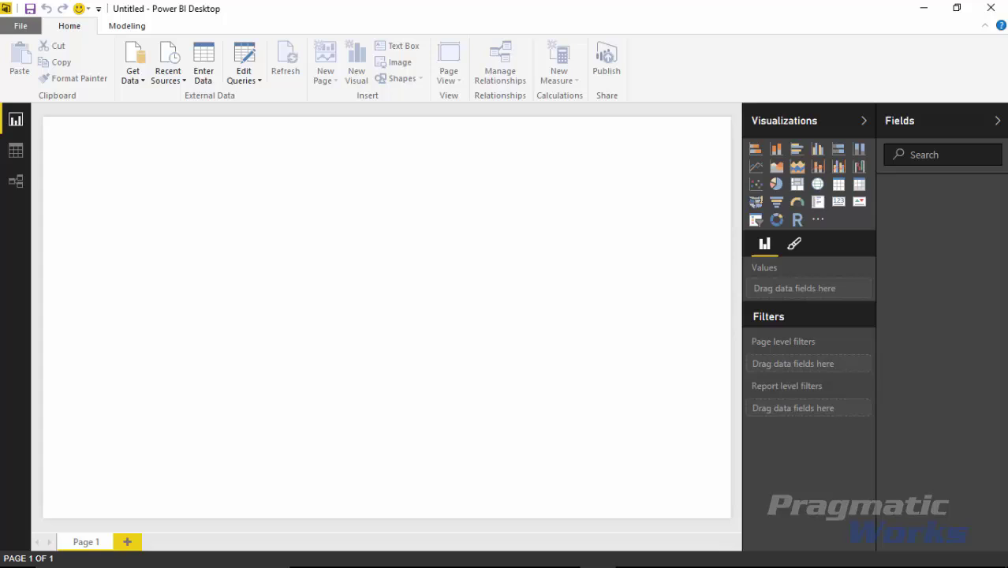
{"action": "key", "text": "alt+Tab"}
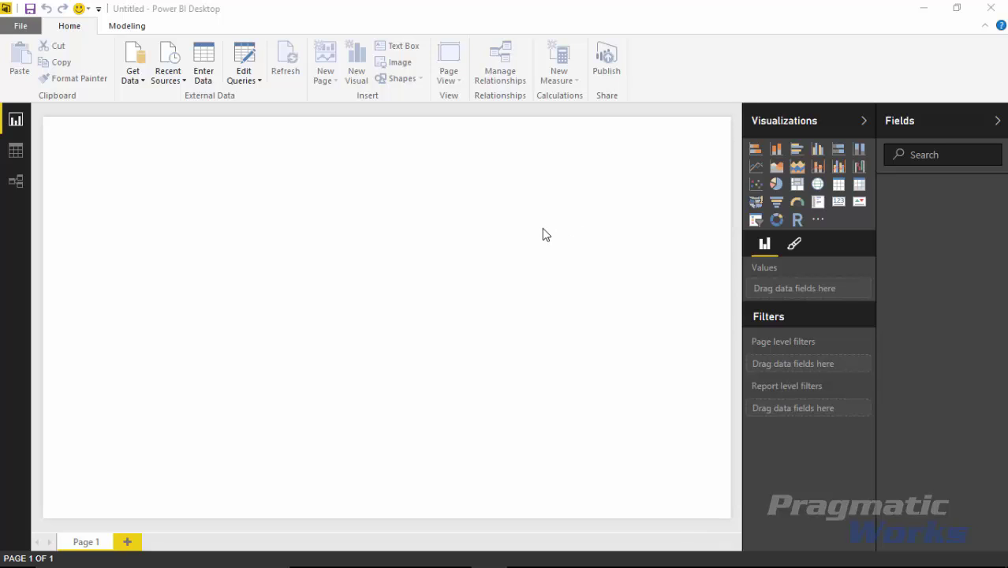
- Get Excel data from Power BI Custom Visuals > Data > Amusement Park Visitors.xlsx
{"action": "left_click", "coordinate": [131, 67]}
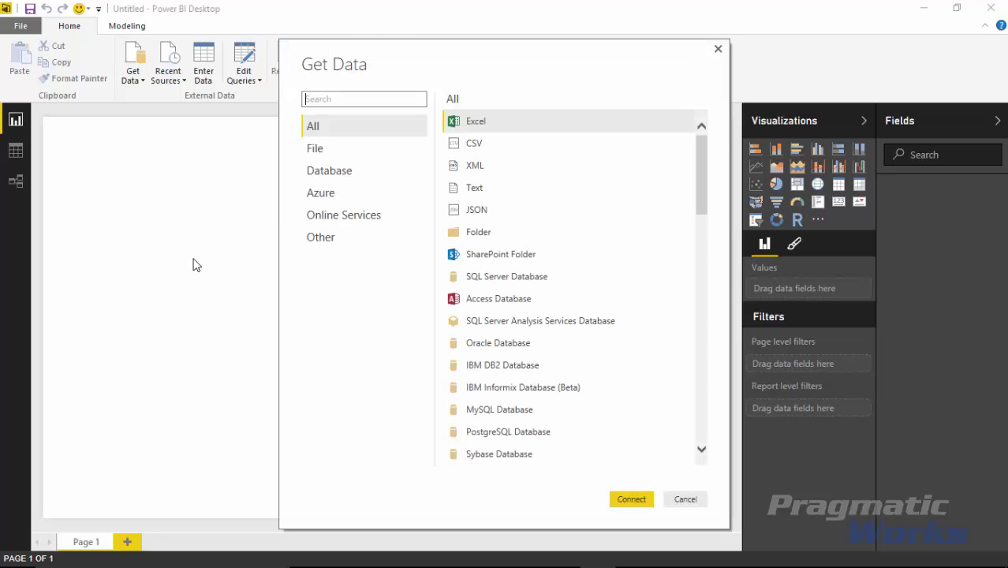
{"action": "left_click", "coordinate": [497, 122]}
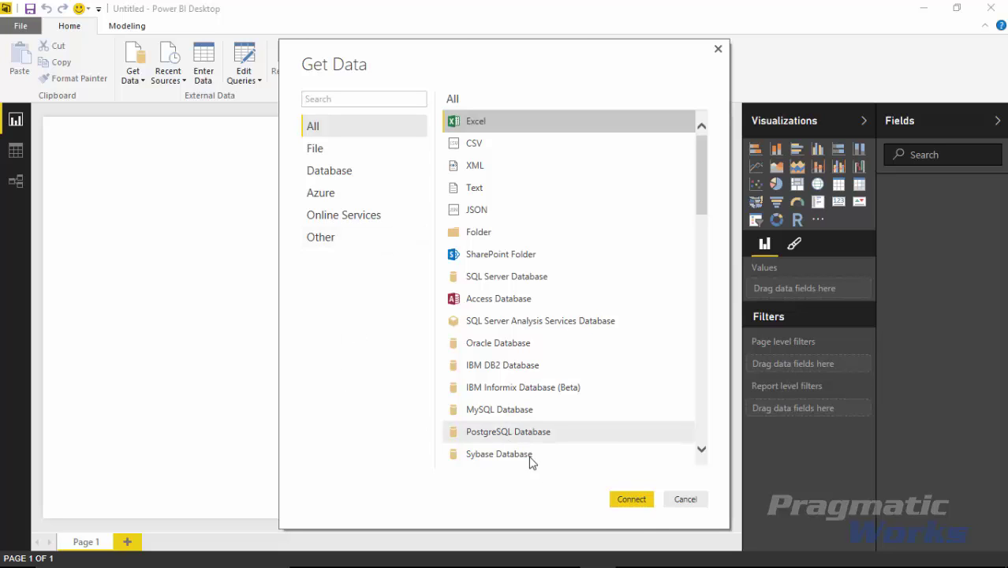
{"action": "left_click", "coordinate": [634, 505]}
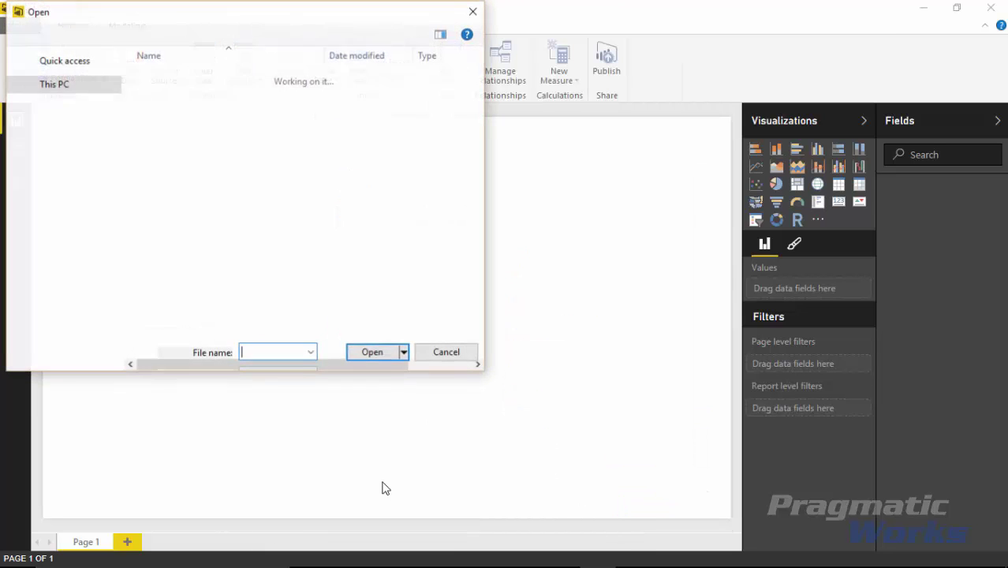
{"action": "left_click", "coordinate": [185, 36]}
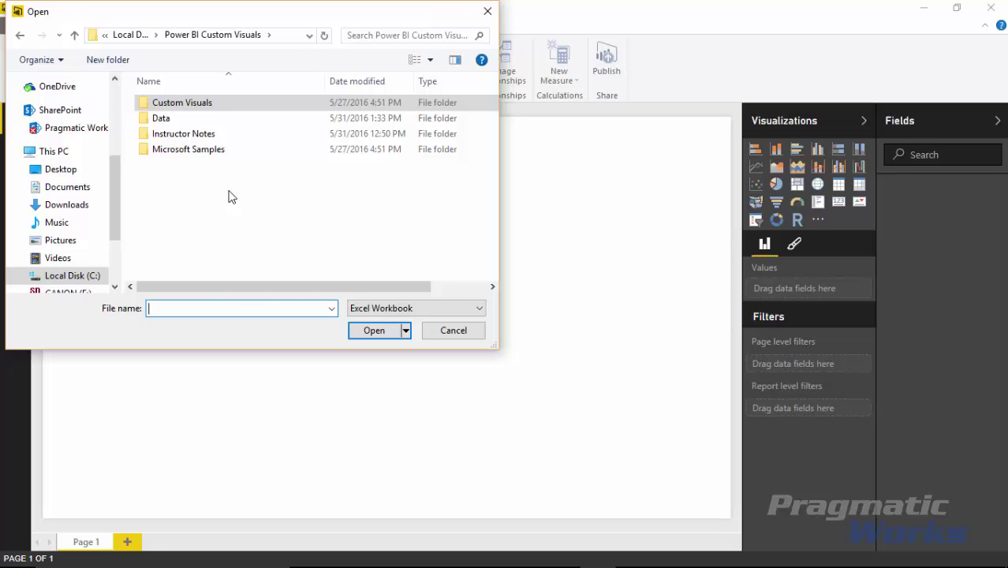
{"action": "double_click", "coordinate": [175, 125]}
{"action": "left_click", "coordinate": [236, 118]}
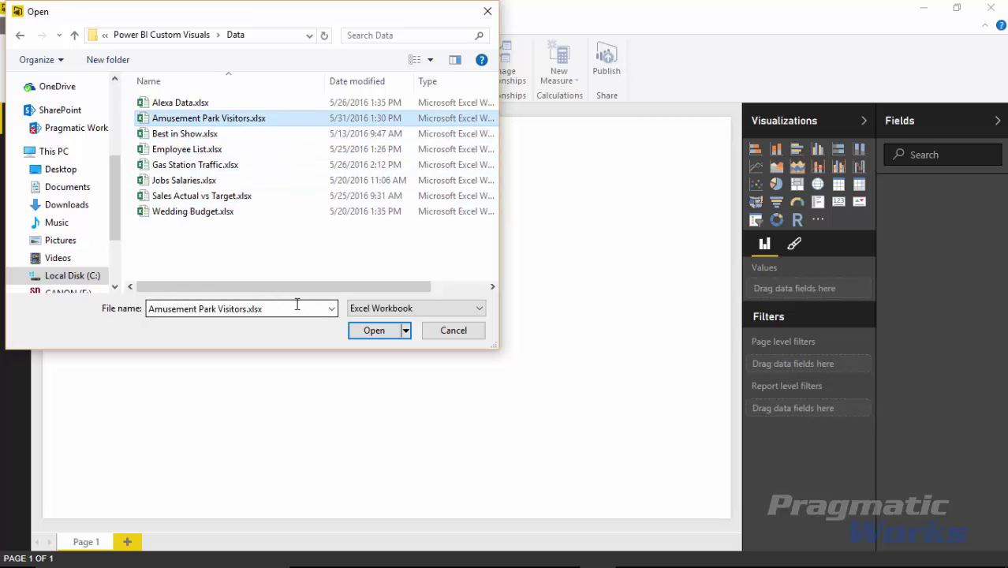
{"action": "left_click", "coordinate": [372, 330]}
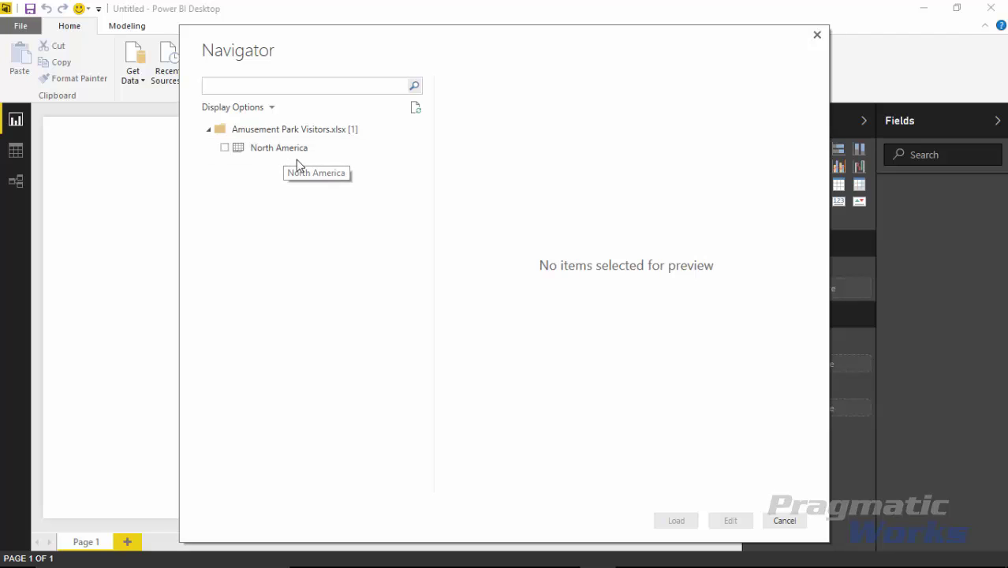
- Tick the North America table in the Navigator and load it
{"action": "left_click", "coordinate": [225, 149]}
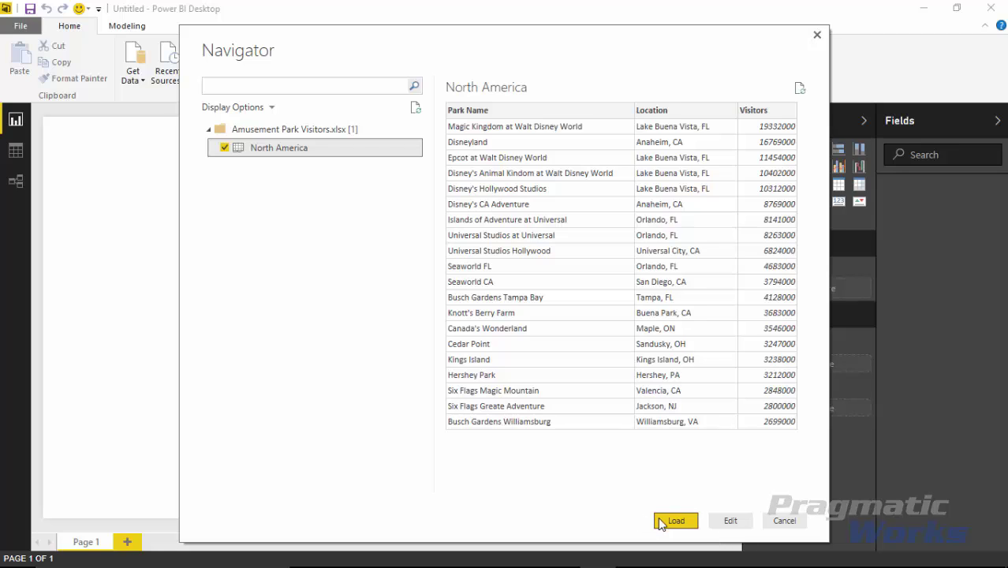
{"action": "left_click", "coordinate": [674, 520]}
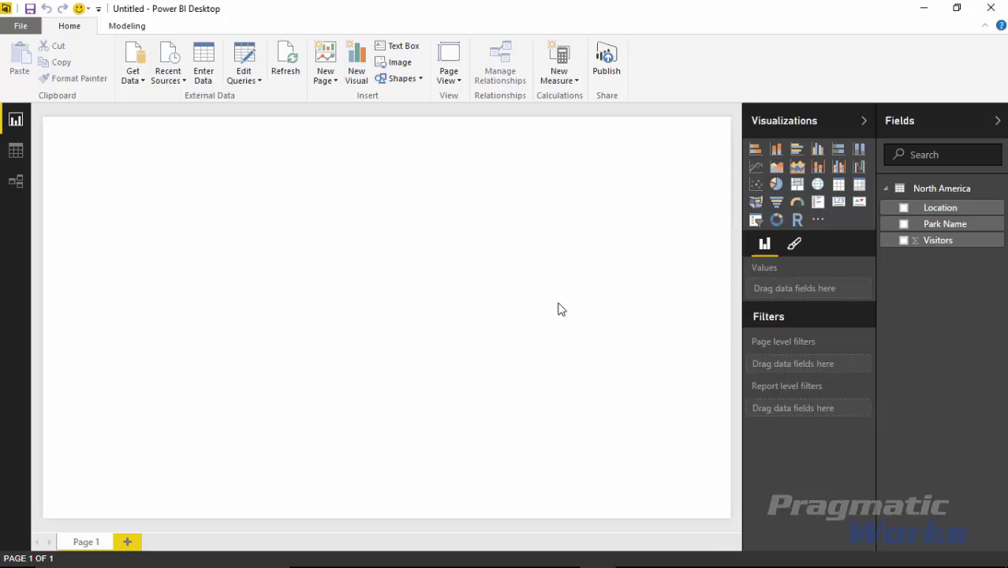
- Import DotPlot.0.6.4.pbiviz from the Custom Visuals folder, accepting the security caution
{"action": "left_click", "coordinate": [818, 224]}
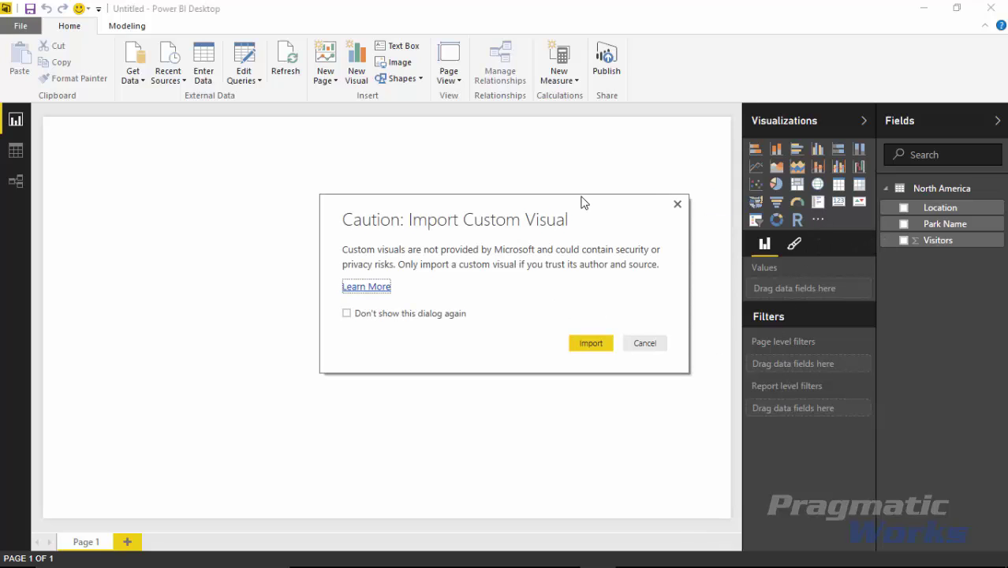
{"action": "left_click", "coordinate": [590, 345]}
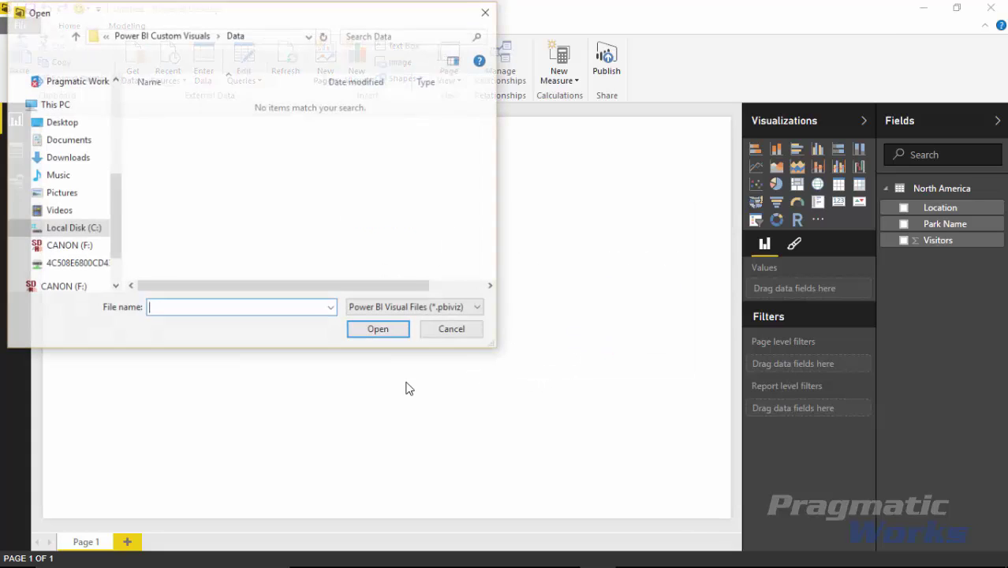
{"action": "left_click", "coordinate": [191, 37]}
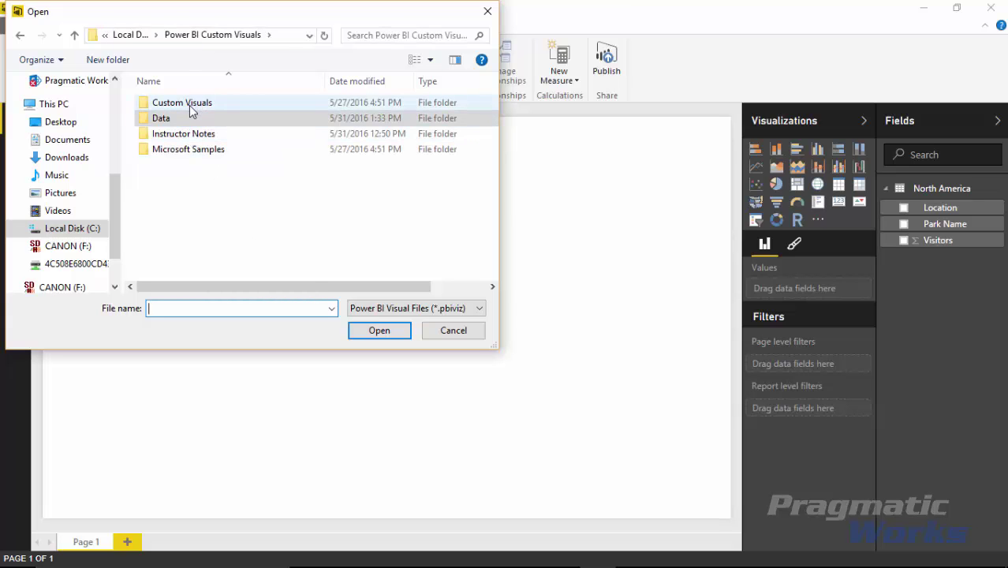
{"action": "double_click", "coordinate": [190, 111]}
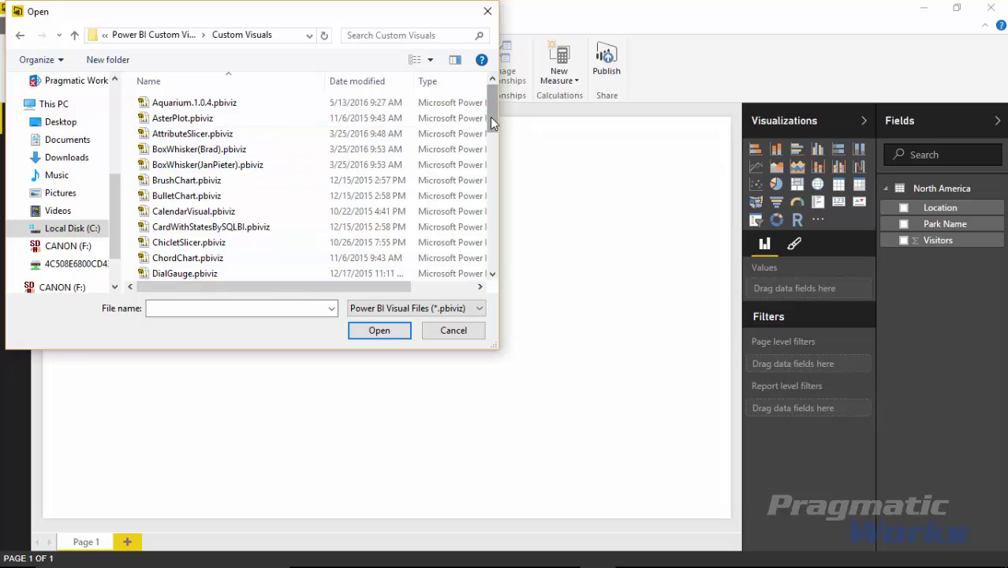
{"action": "left_click_drag", "start_coordinate": [489, 119], "coordinate": [488, 148]}
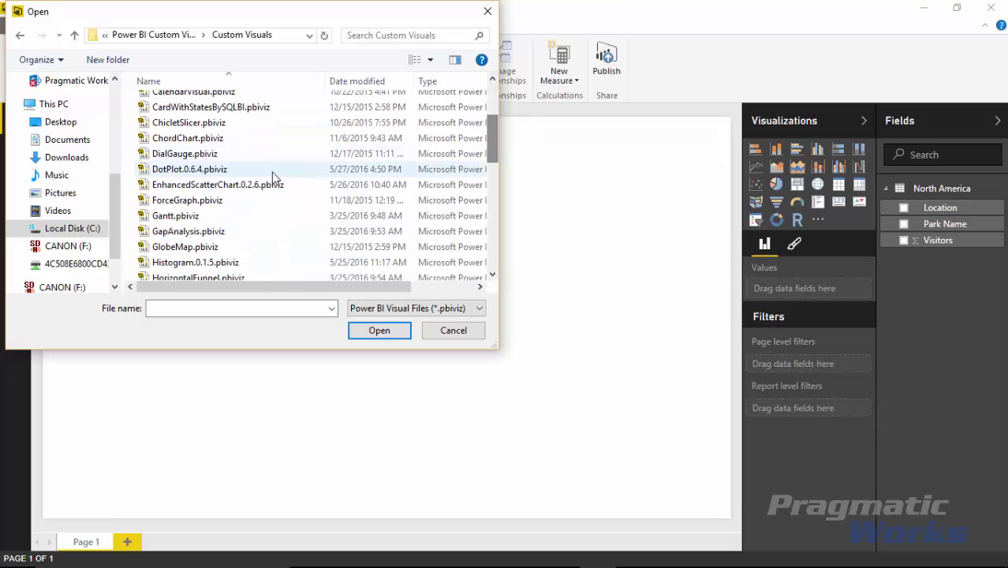
{"action": "left_click", "coordinate": [271, 170]}
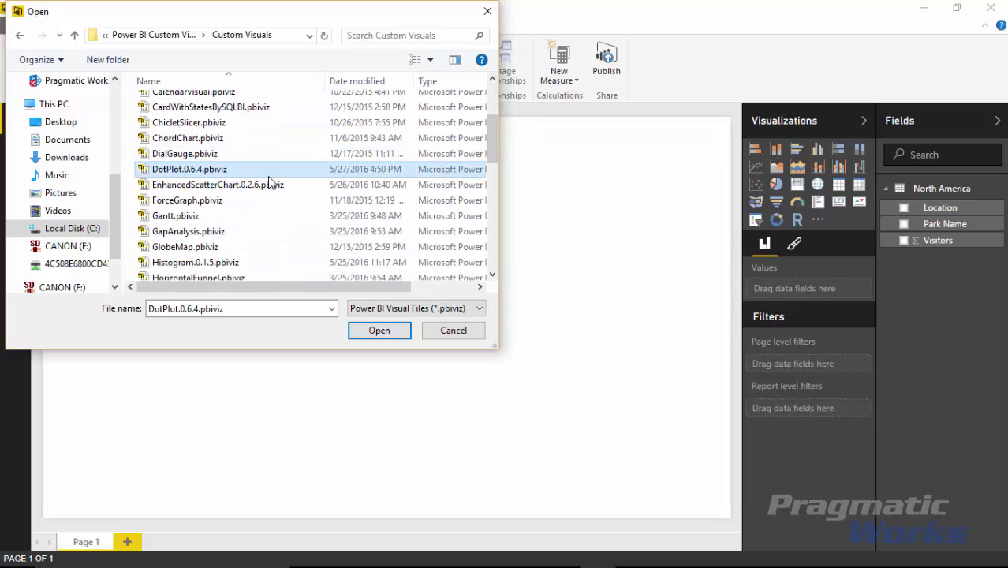
{"action": "left_click", "coordinate": [374, 330]}
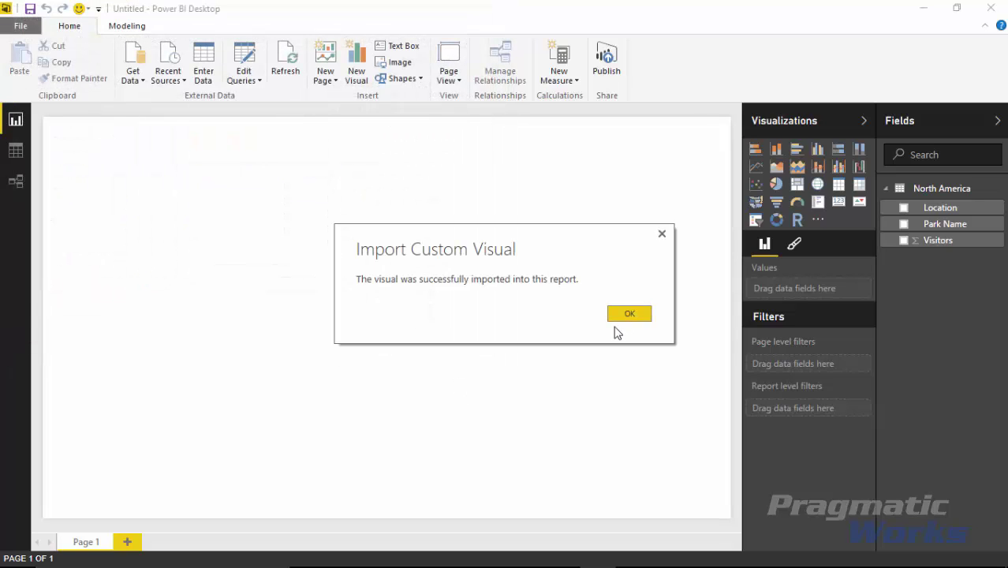
{"action": "left_click", "coordinate": [629, 316]}
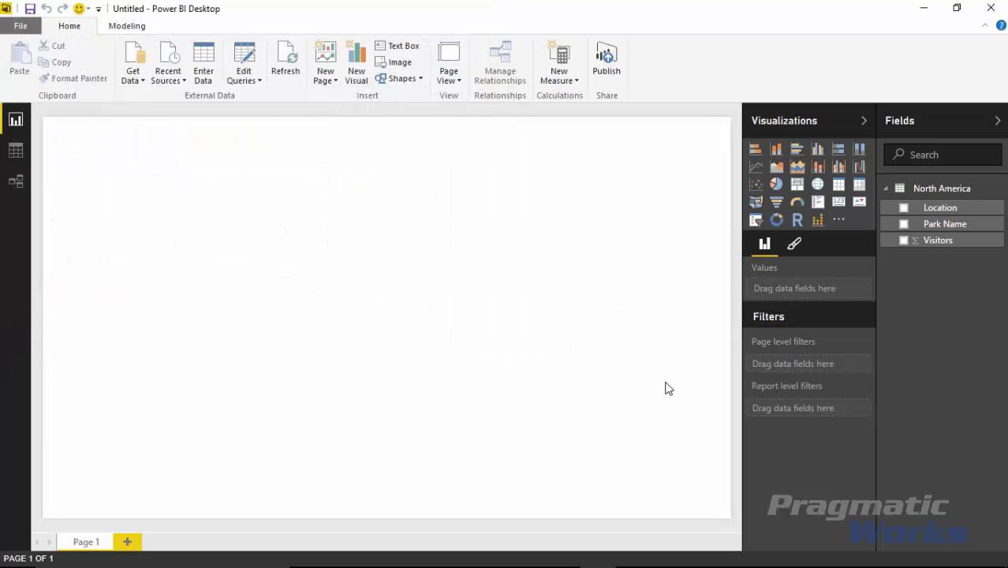
- Insert a Dot Plot, stretch it across the canvas, and use Park Name as its category
{"action": "left_click", "coordinate": [817, 222]}
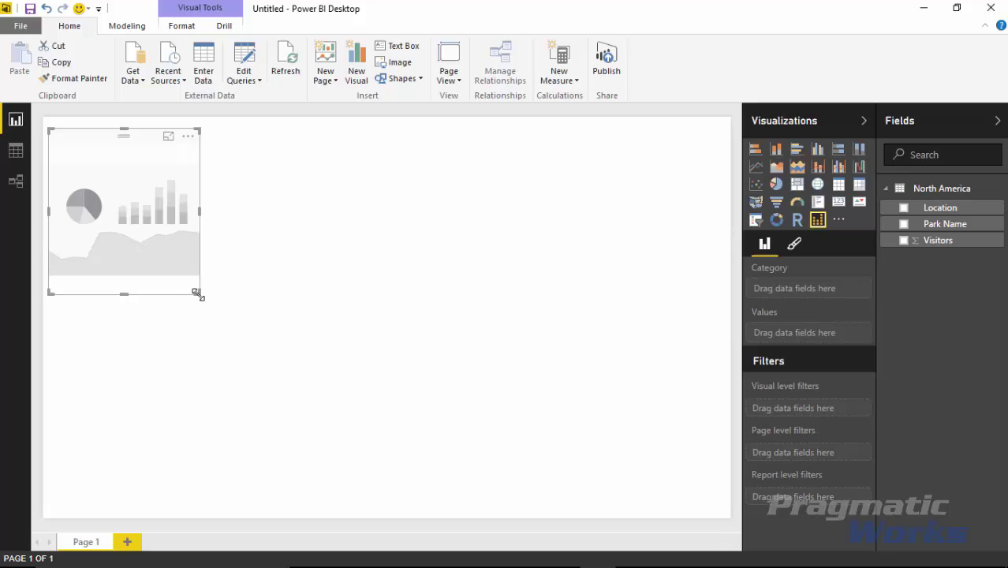
{"action": "left_click_drag", "start_coordinate": [198, 293], "coordinate": [714, 508]}
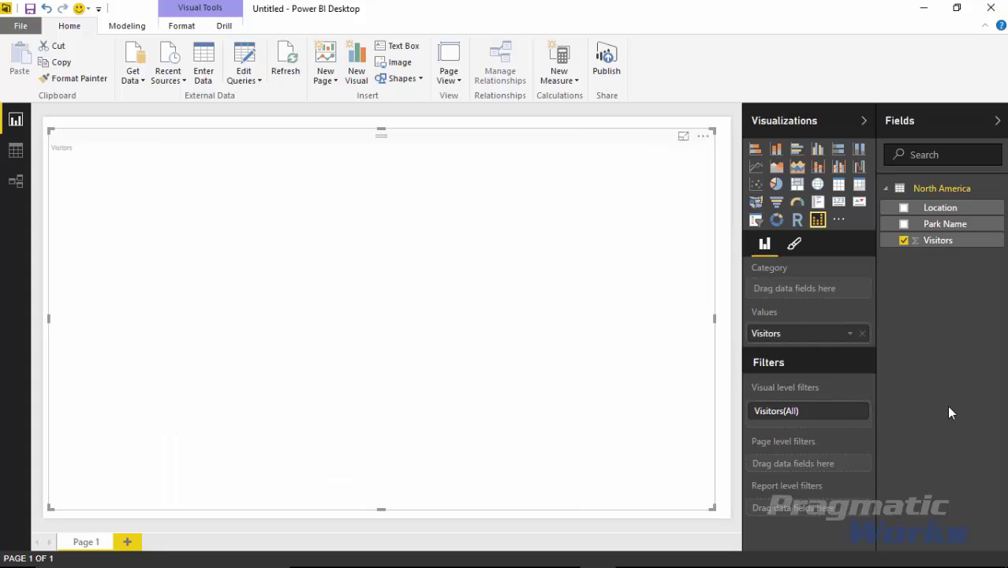
{"action": "left_click", "coordinate": [904, 224]}
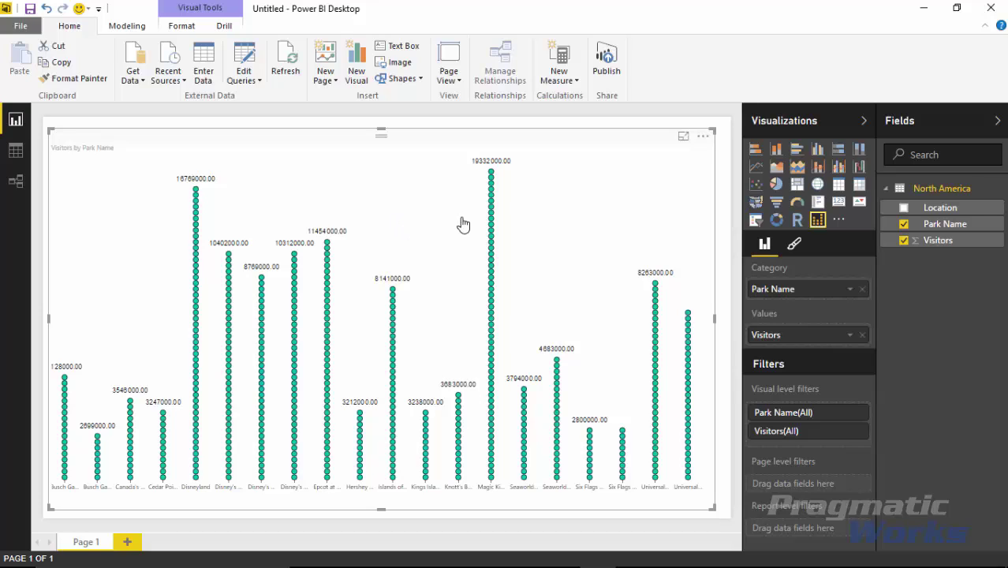
- Inspect the dot plot's labelled visitor columns, topping out at 19332000.00
{"action": "mouse_move", "coordinate": [263, 344]}
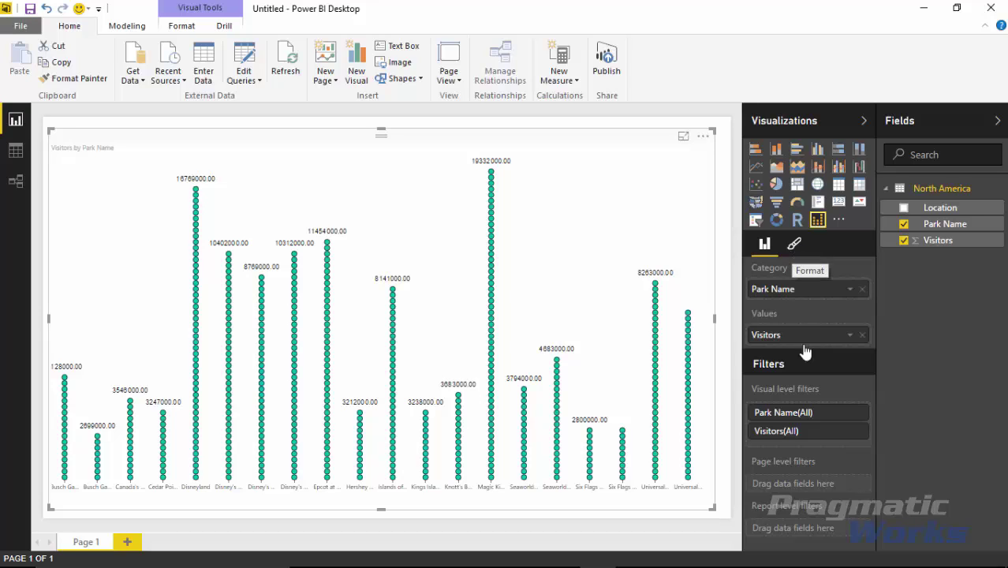
- Switch the dot plot's Title to Off in the Format pane
{"action": "left_click", "coordinate": [794, 246]}
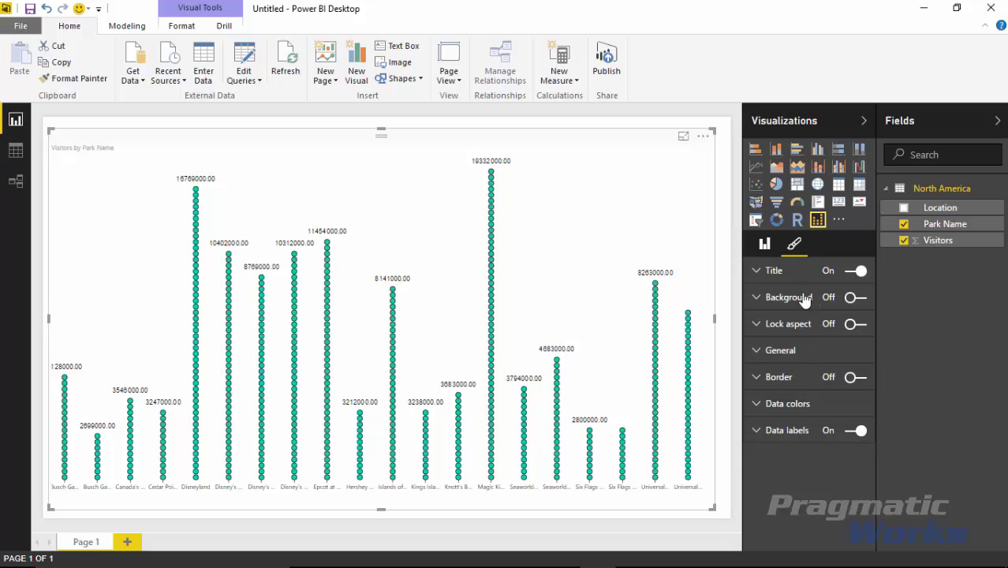
{"action": "left_click", "coordinate": [857, 272]}
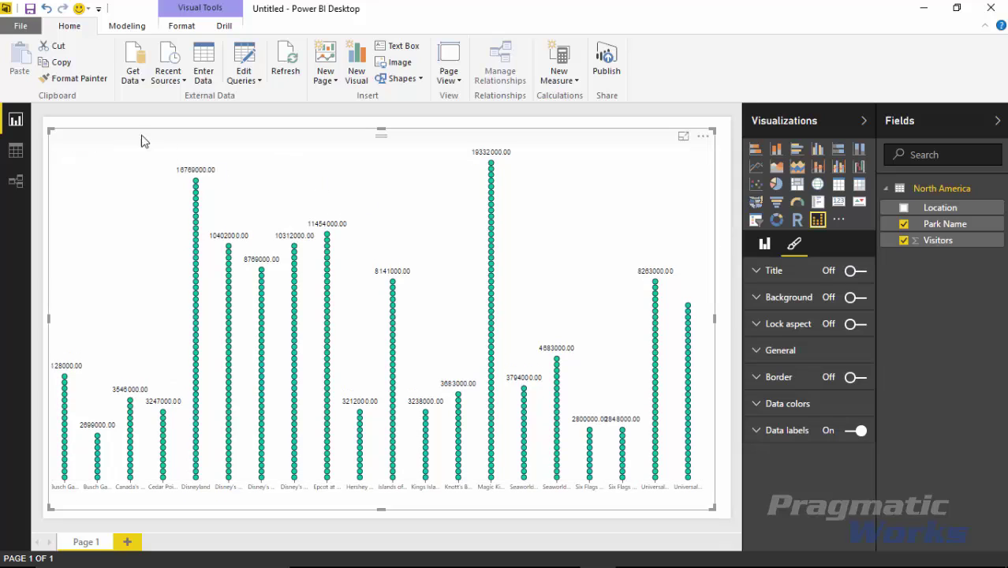
{"action": "left_click", "coordinate": [852, 271]}
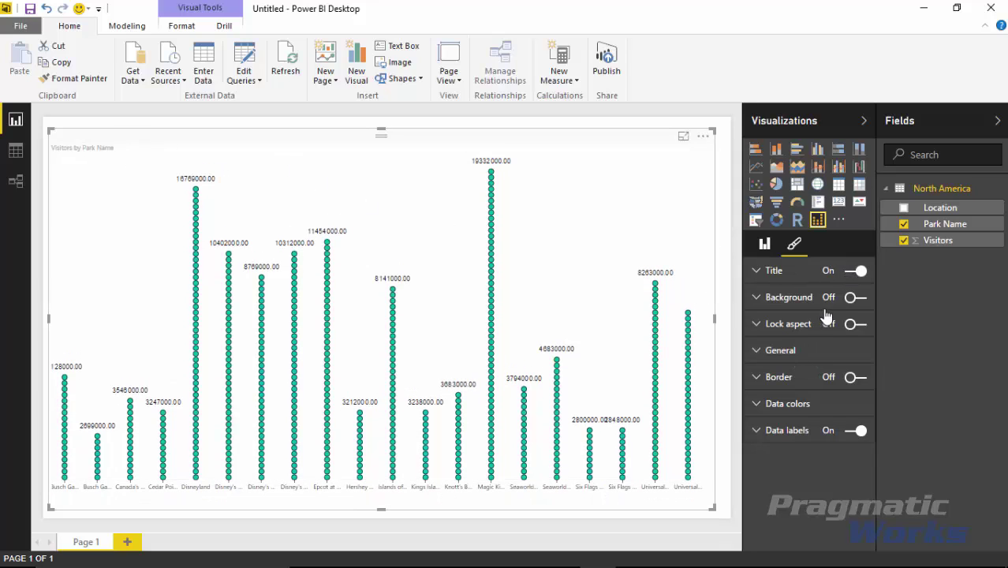
{"action": "left_click", "coordinate": [853, 297]}
{"action": "left_click", "coordinate": [756, 298]}
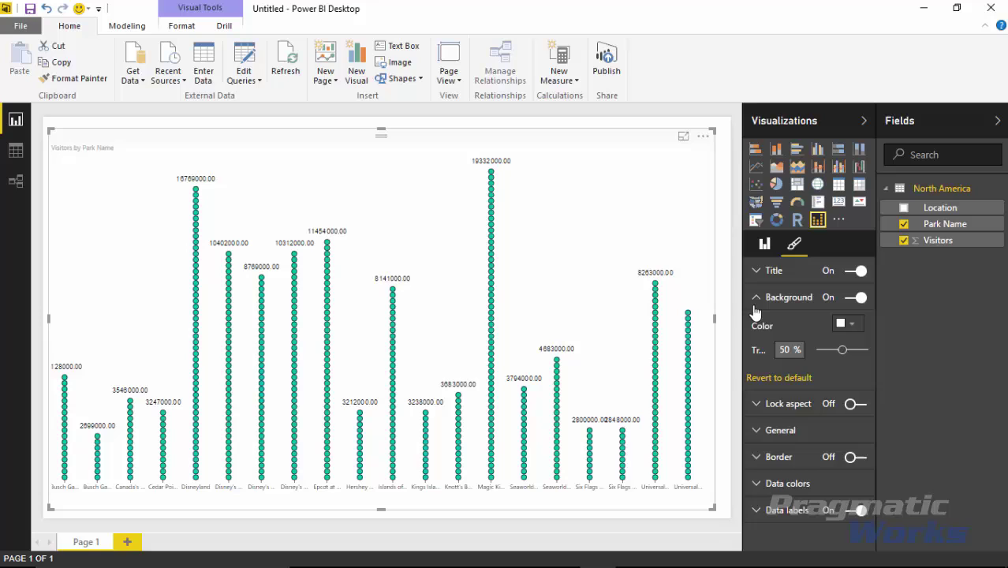
{"action": "left_click", "coordinate": [846, 325]}
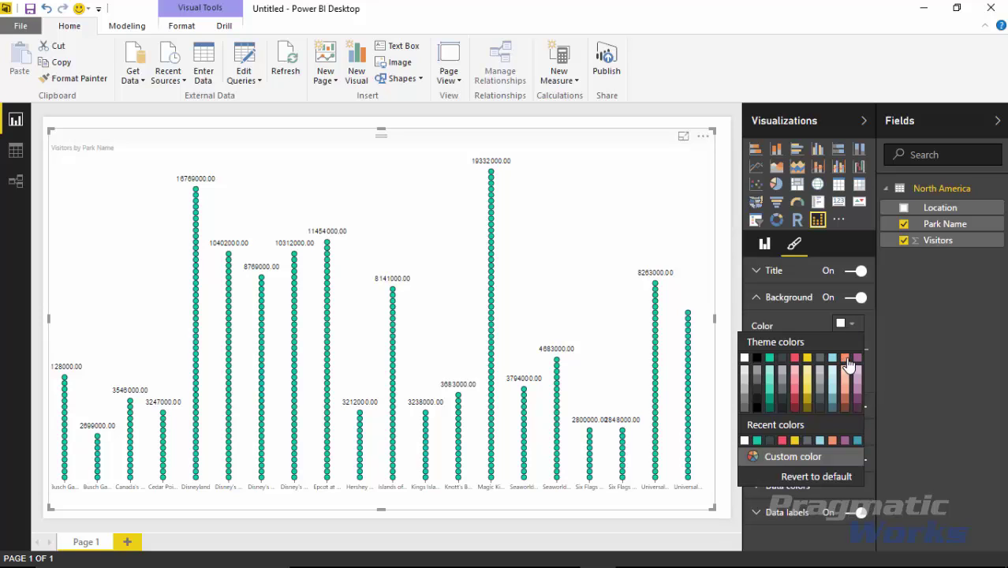
{"action": "left_click", "coordinate": [857, 359]}
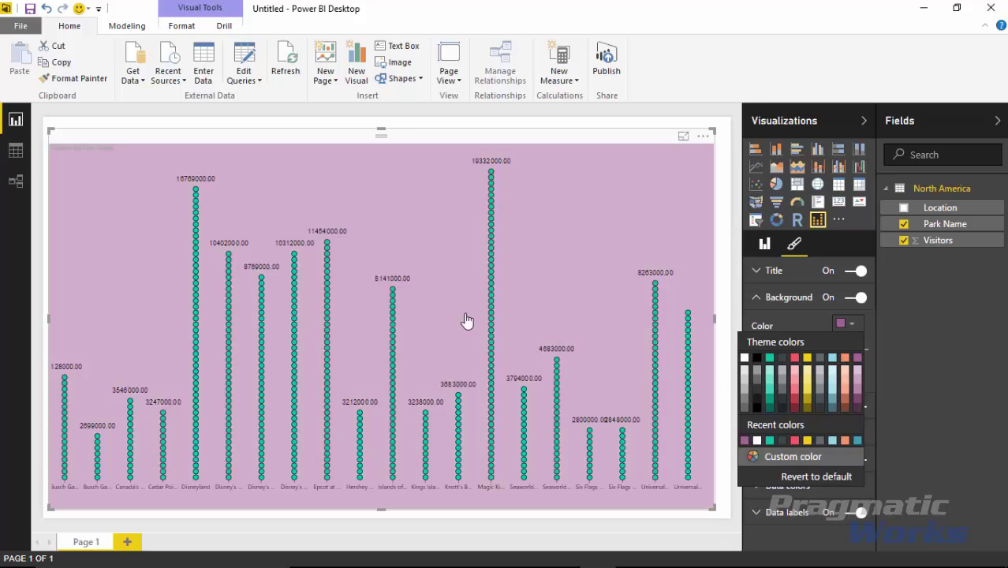
{"action": "left_click", "coordinate": [797, 323]}
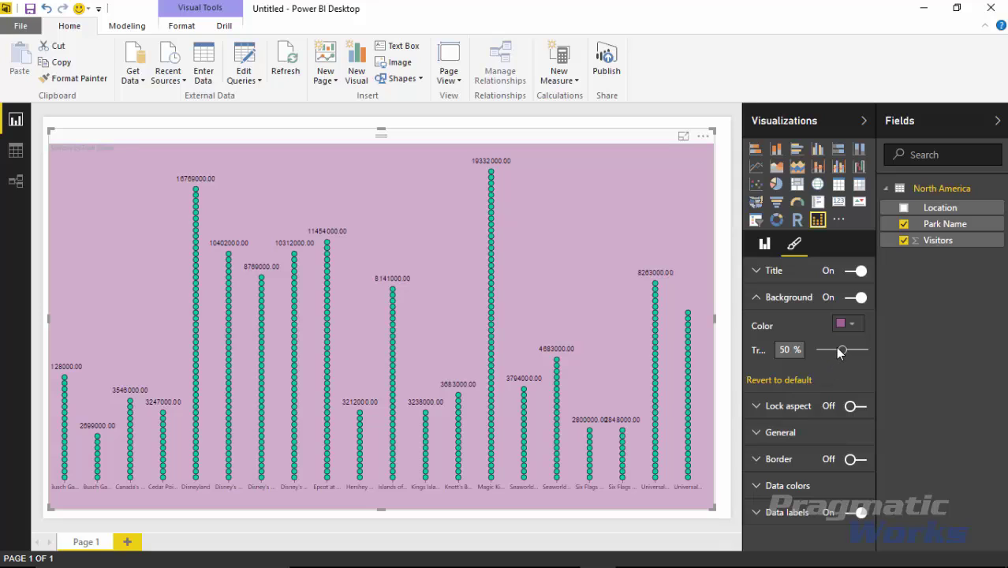
{"action": "left_click_drag", "start_coordinate": [843, 352], "coordinate": [848, 350]}
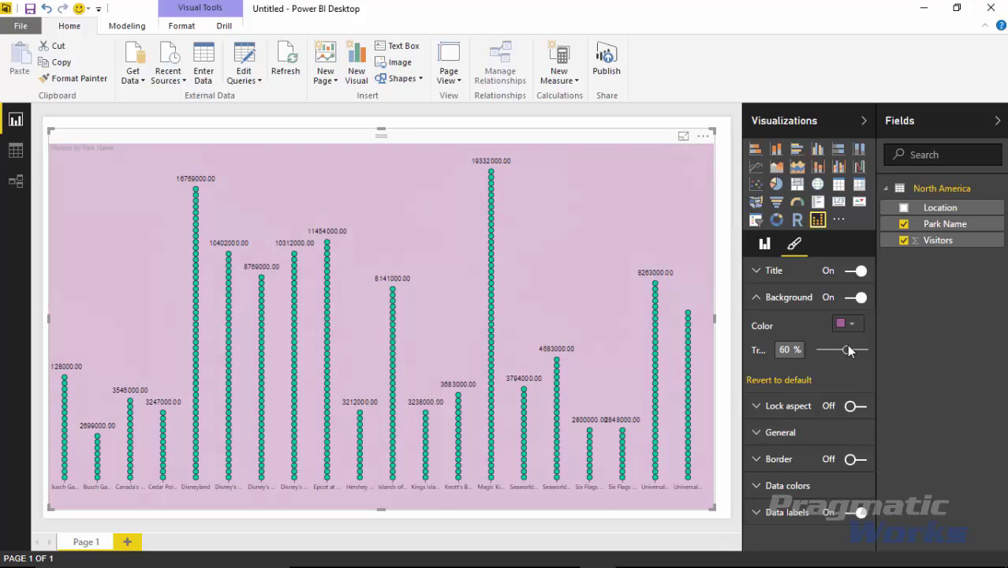
{"action": "left_click", "coordinate": [777, 382]}
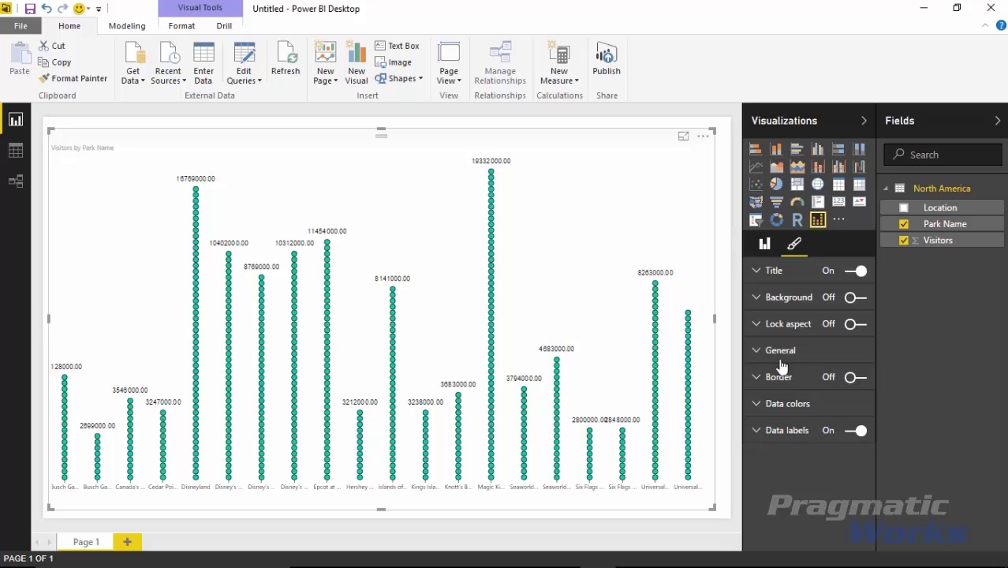
{"action": "left_click", "coordinate": [758, 351]}
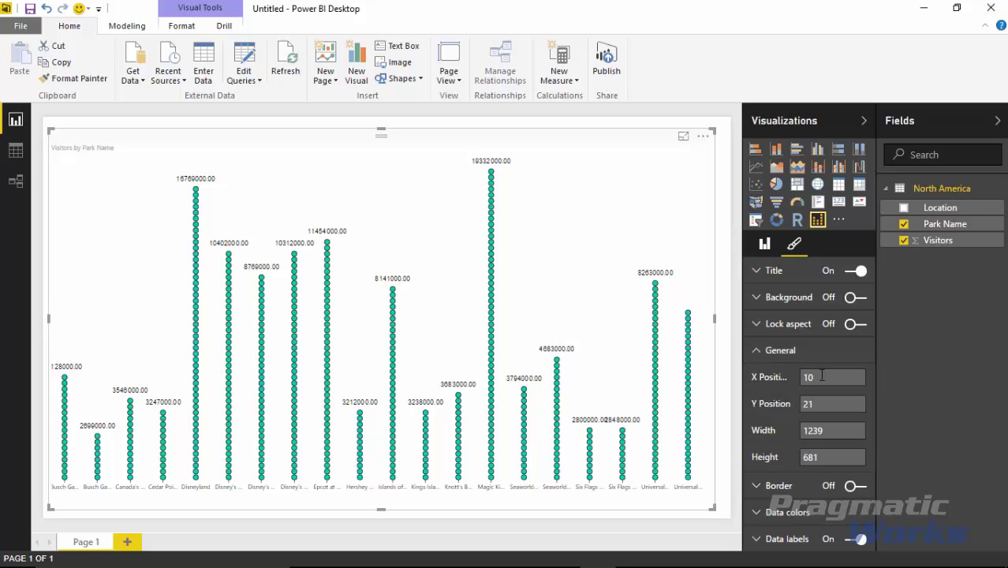
{"action": "left_click", "coordinate": [759, 351]}
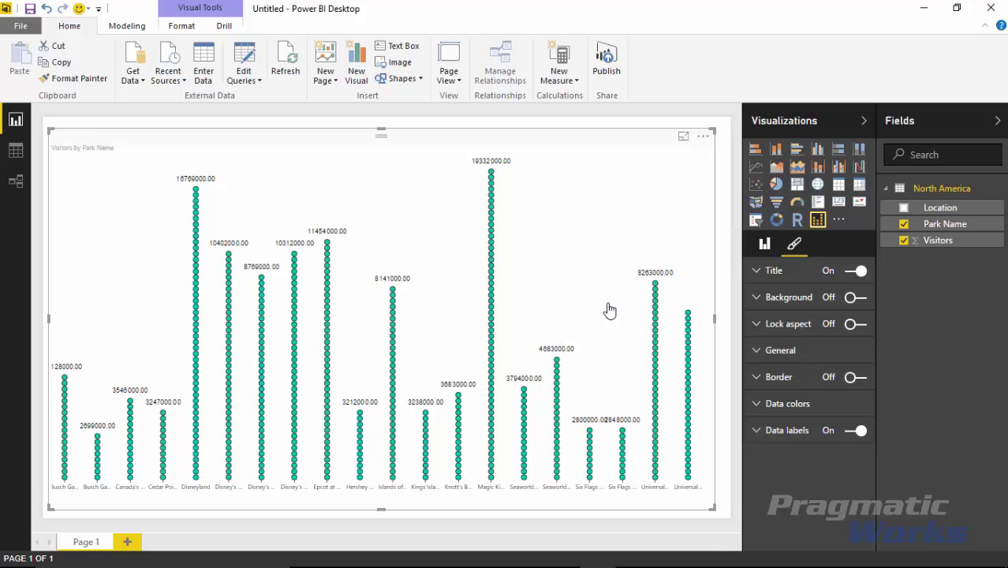
{"action": "left_click", "coordinate": [853, 377]}
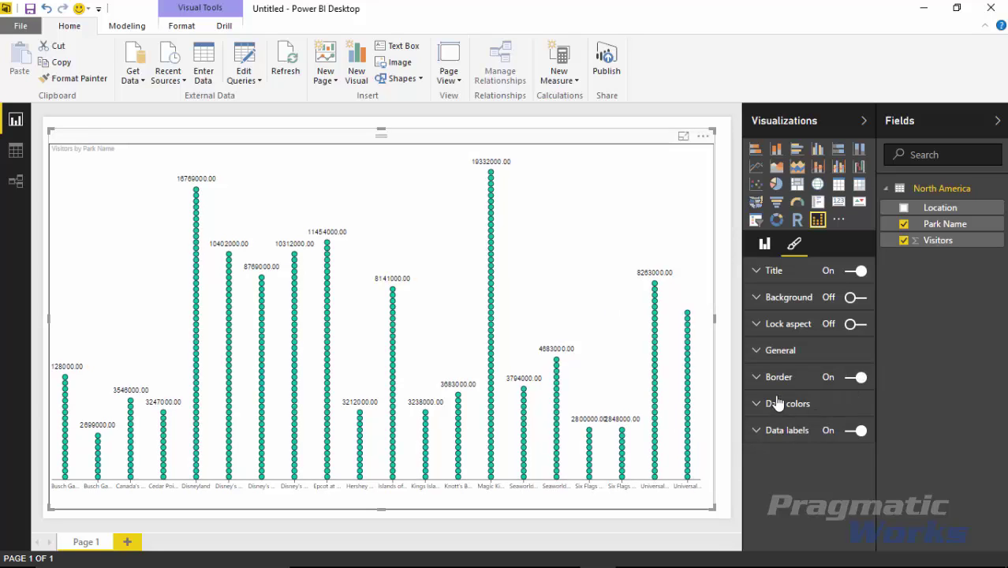
{"action": "left_click", "coordinate": [754, 378]}
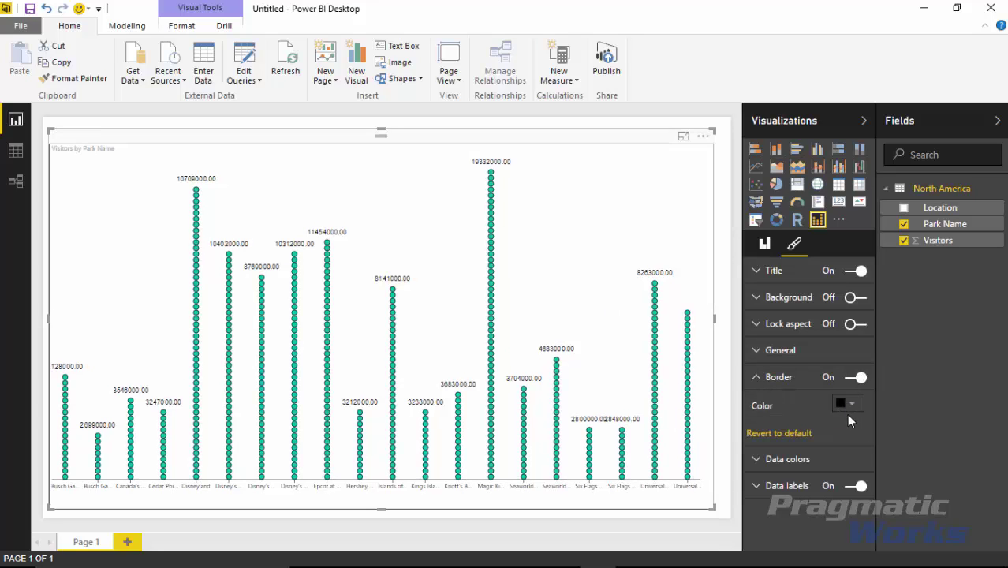
{"action": "left_click", "coordinate": [855, 377]}
{"action": "left_click", "coordinate": [785, 386]}
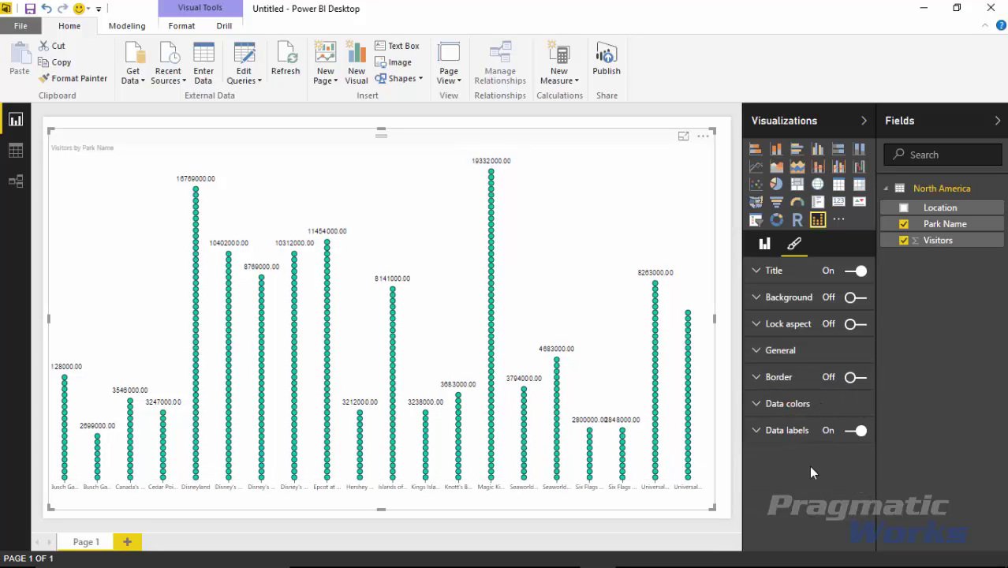
- Set the Data colors fill to the yellow theme colour
{"action": "left_click", "coordinate": [759, 405]}
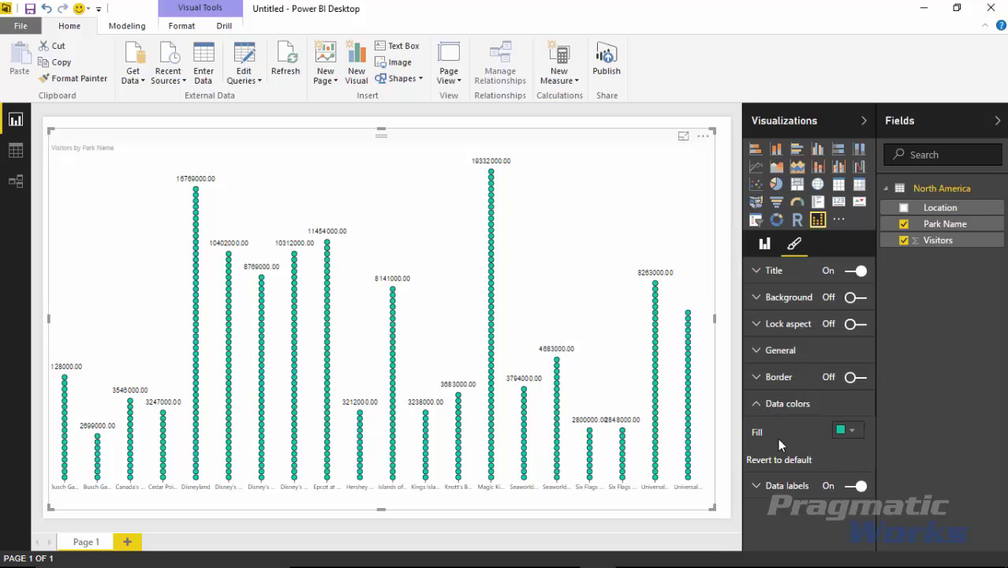
{"action": "left_click", "coordinate": [852, 435]}
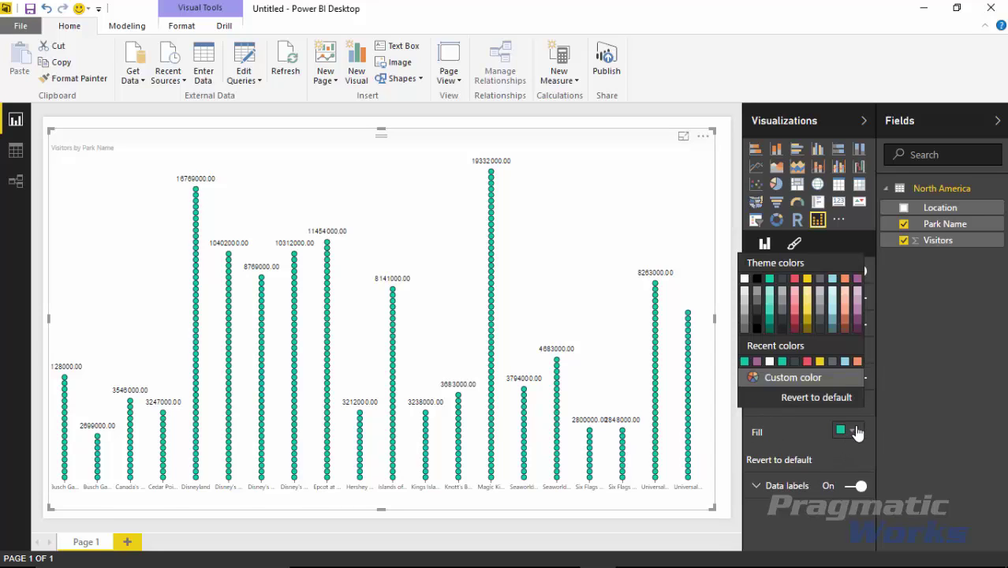
{"action": "left_click", "coordinate": [806, 281]}
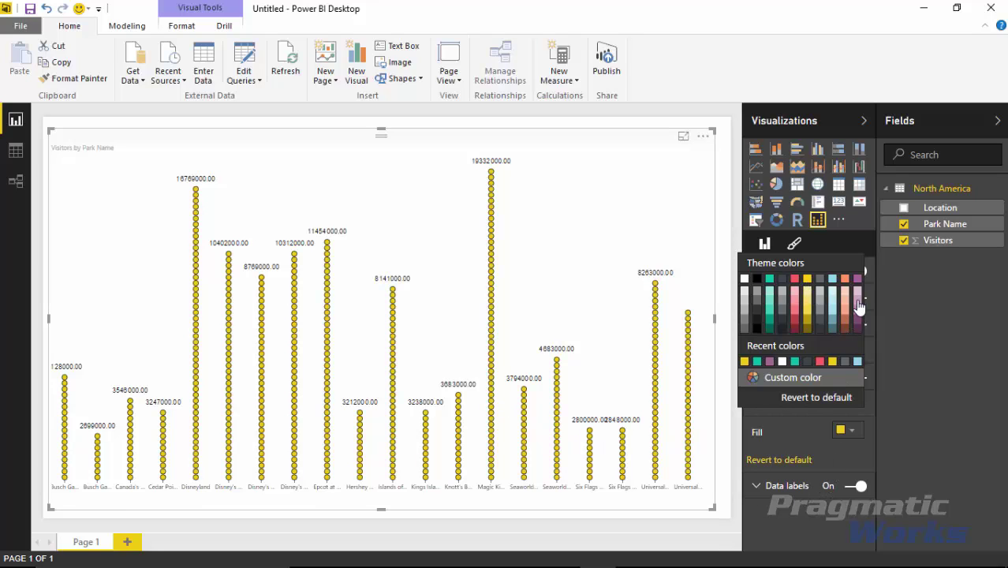
{"action": "left_click", "coordinate": [802, 511]}
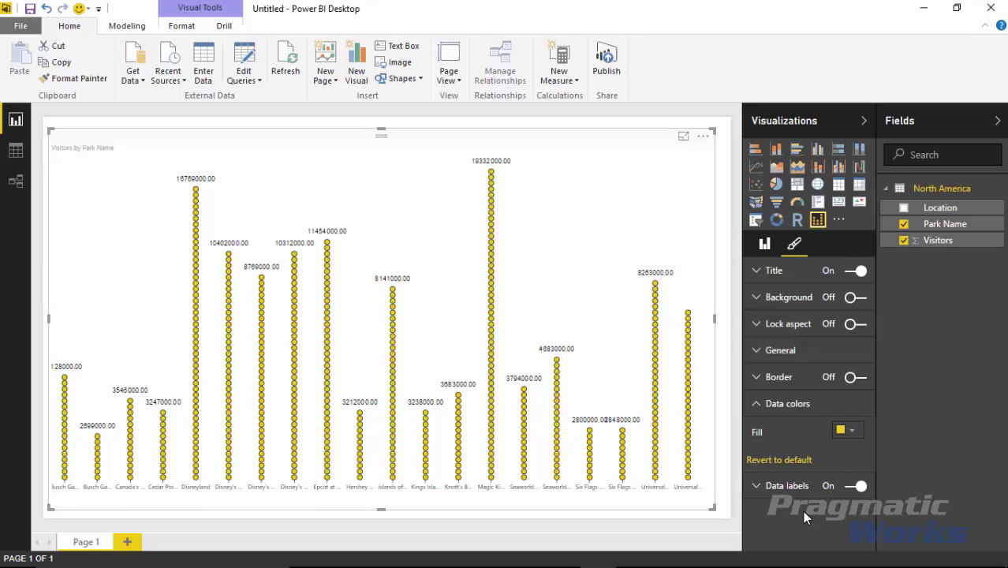
{"action": "left_click", "coordinate": [757, 404]}
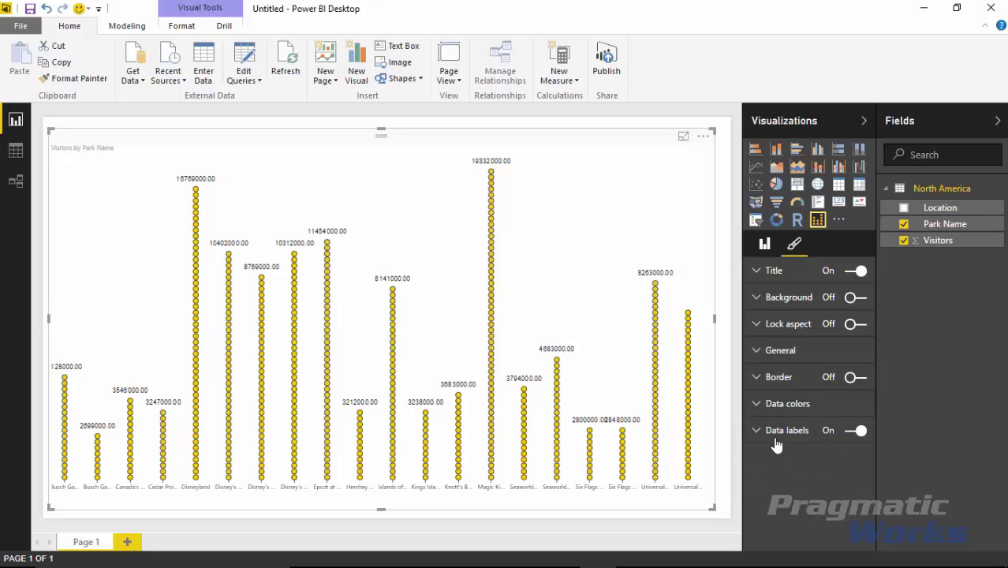
- Give the data labels 12 pt text size and 0 decimal places
{"action": "left_click", "coordinate": [860, 432]}
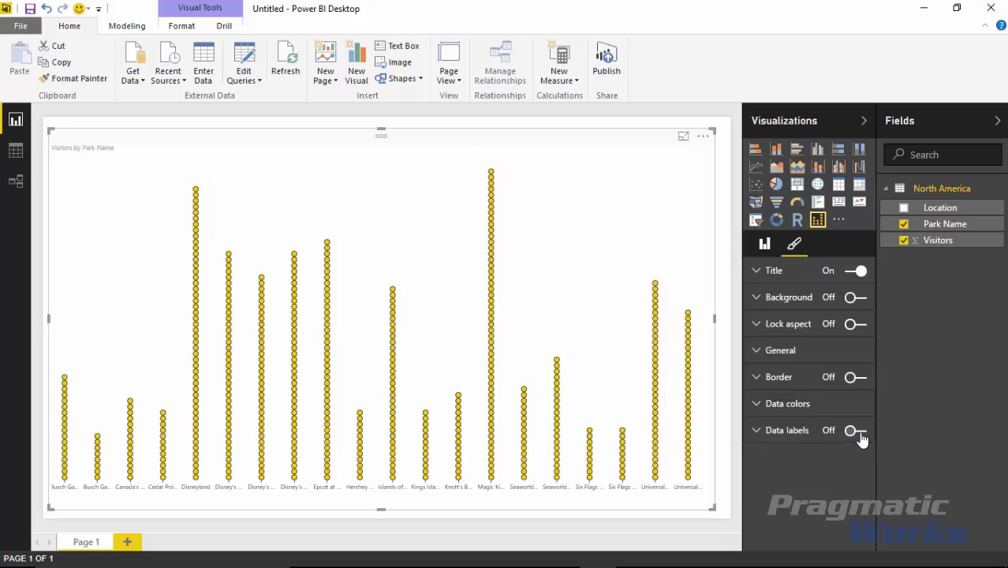
{"action": "left_click", "coordinate": [859, 432]}
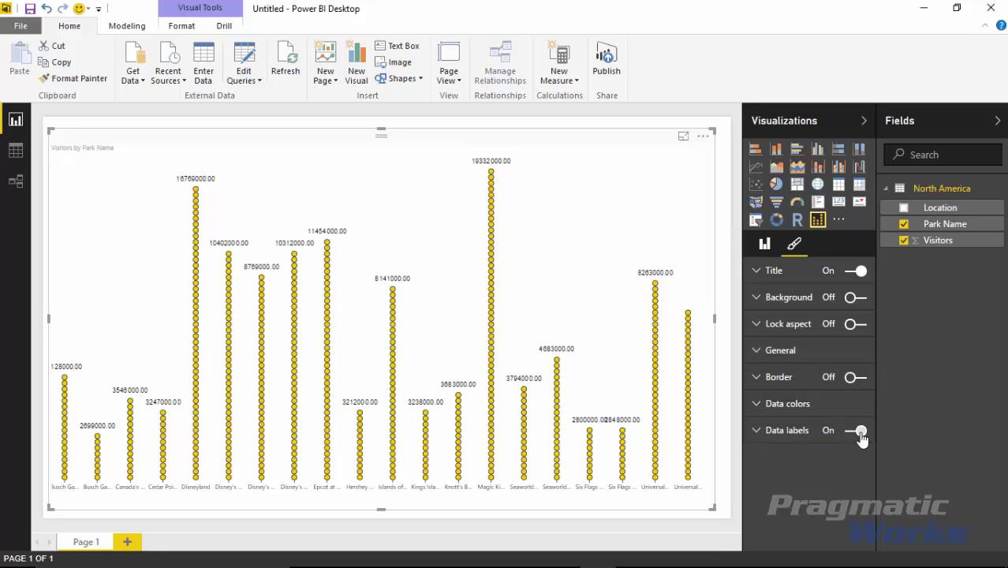
{"action": "left_click", "coordinate": [757, 434]}
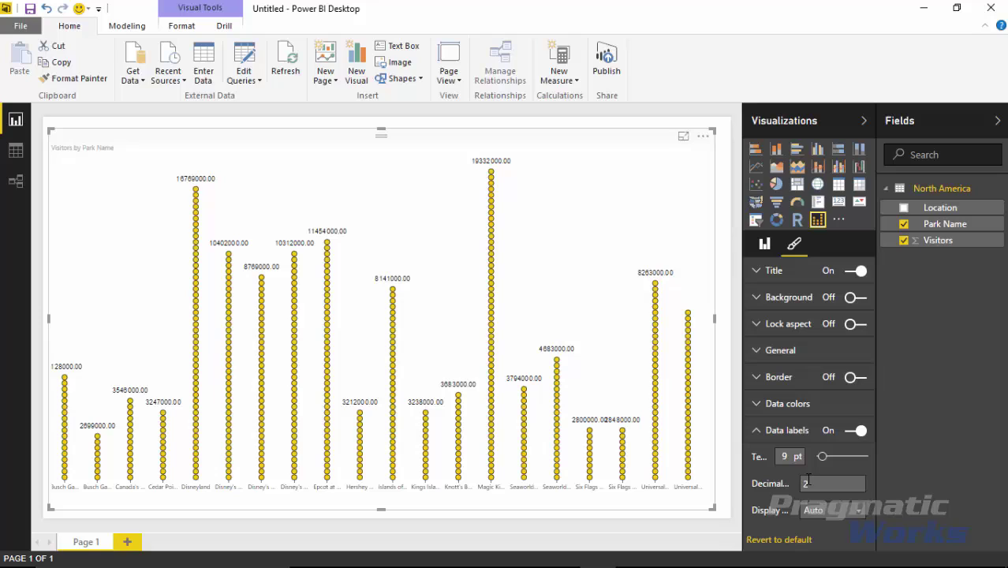
{"action": "left_click_drag", "start_coordinate": [822, 457], "coordinate": [824, 458]}
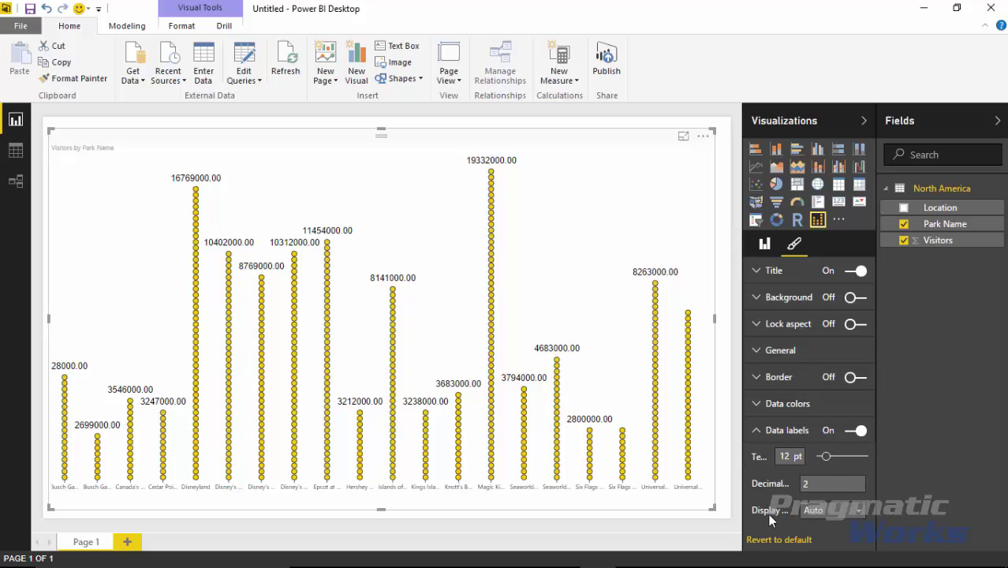
{"action": "left_click", "coordinate": [826, 481]}
{"action": "type", "text": "0"}
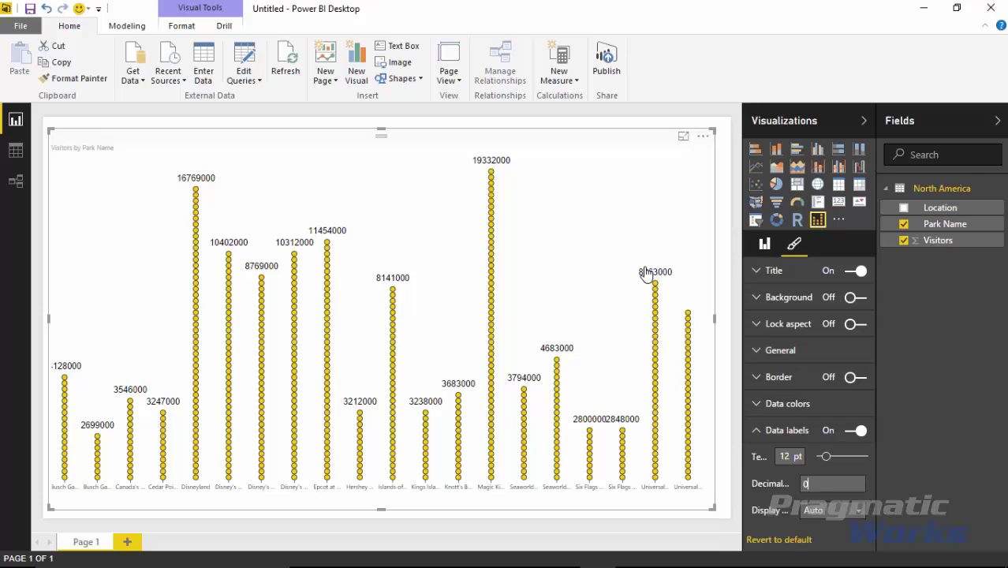
- Leave label display units on Auto and widen the Visualizations pane slightly
{"action": "left_click", "coordinate": [859, 514]}
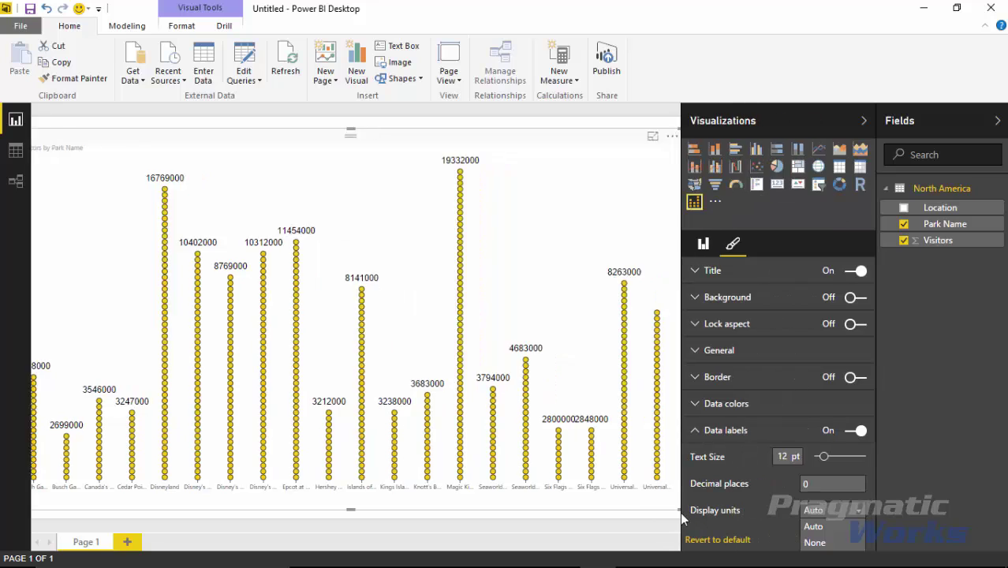
{"action": "left_click", "coordinate": [718, 506]}
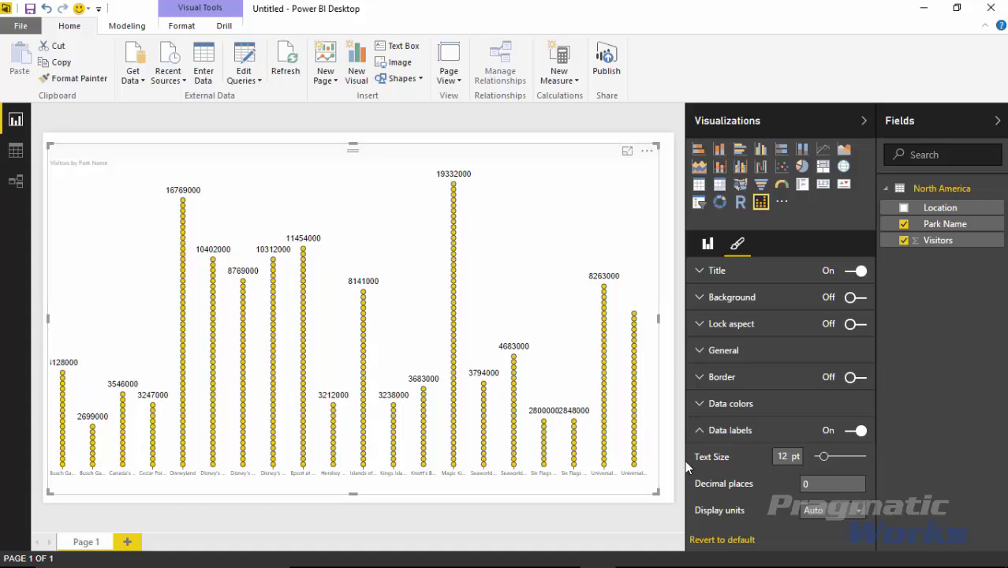
{"action": "left_click_drag", "start_coordinate": [685, 461], "coordinate": [715, 461]}
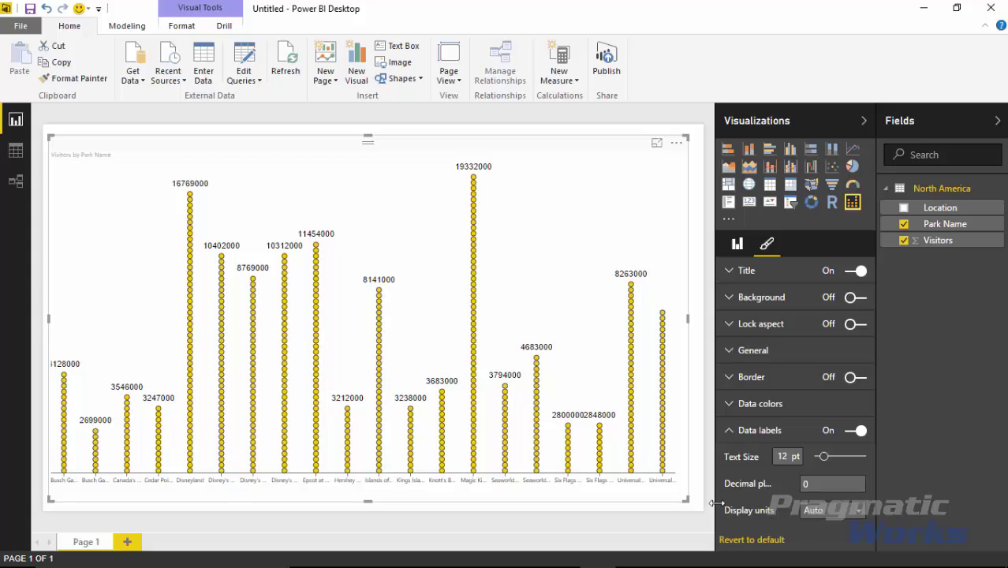
{"action": "left_click_drag", "start_coordinate": [715, 509], "coordinate": [706, 514]}
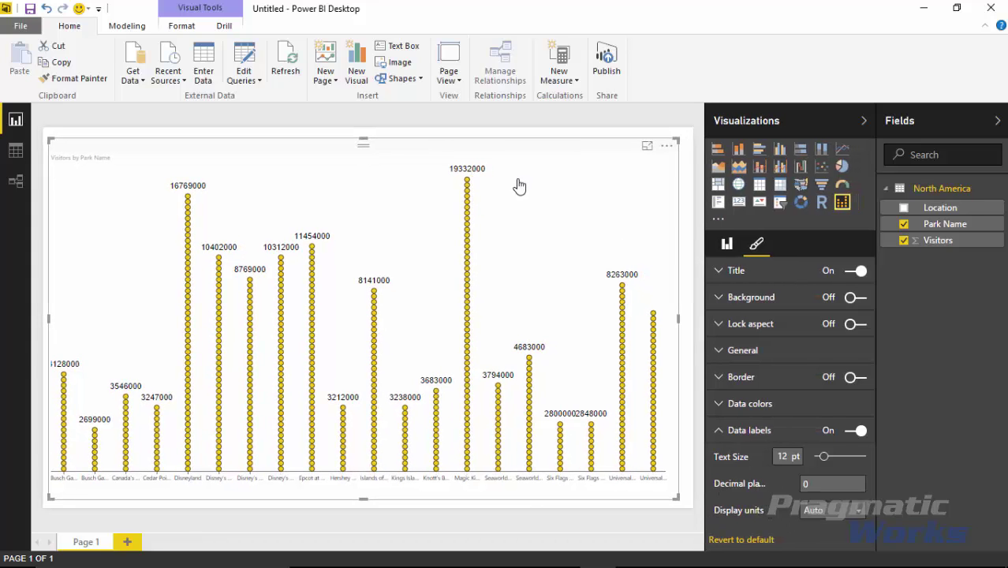
- Deselect the chart to review the yellow dot plot with whole-number visitor labels up to 19332000
{"action": "left_click", "coordinate": [688, 221]}
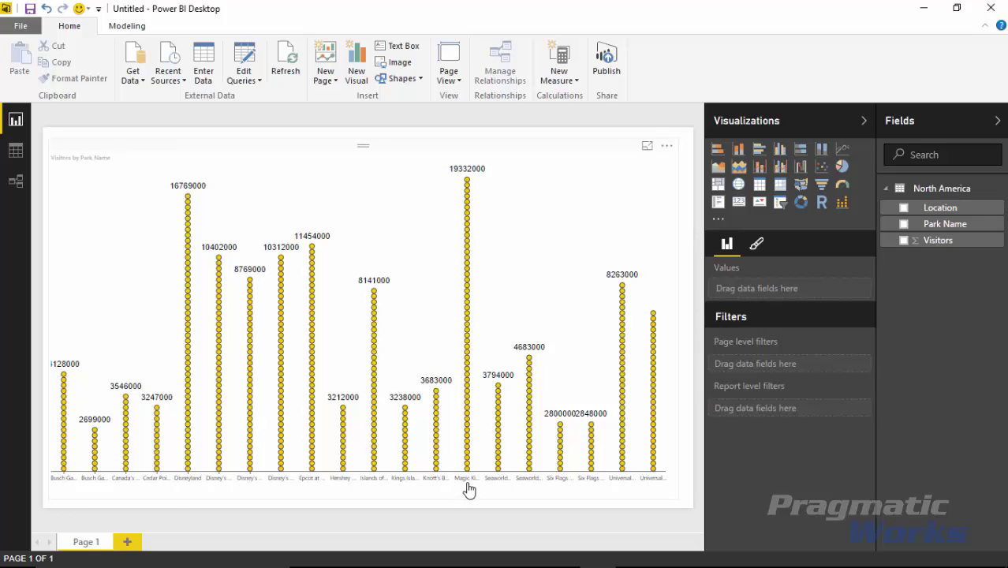
{"action": "mouse_move", "coordinate": [466, 471]}
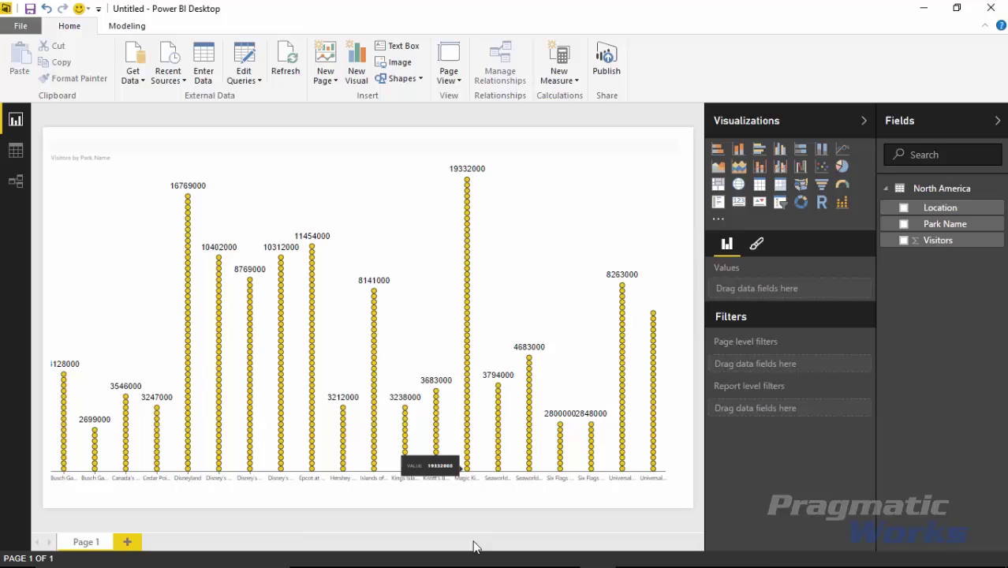